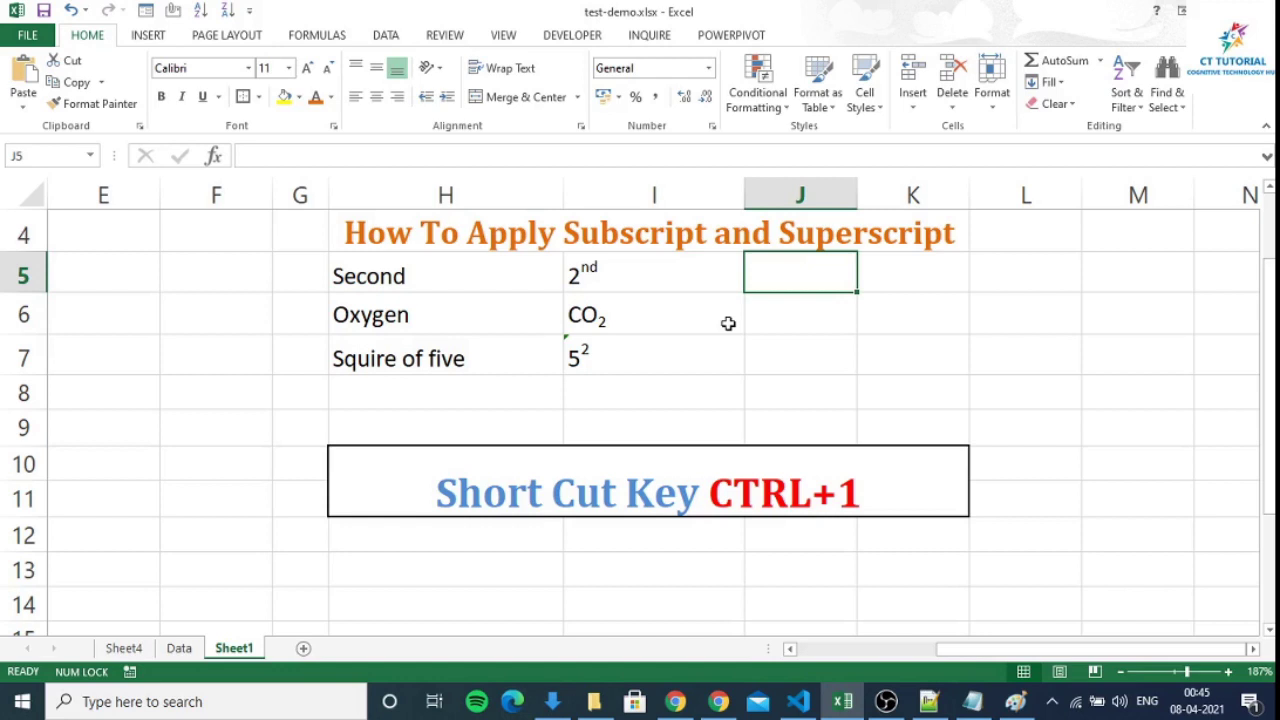
Enter 2nd in cell J5
{"action": "type", "text": "2"}
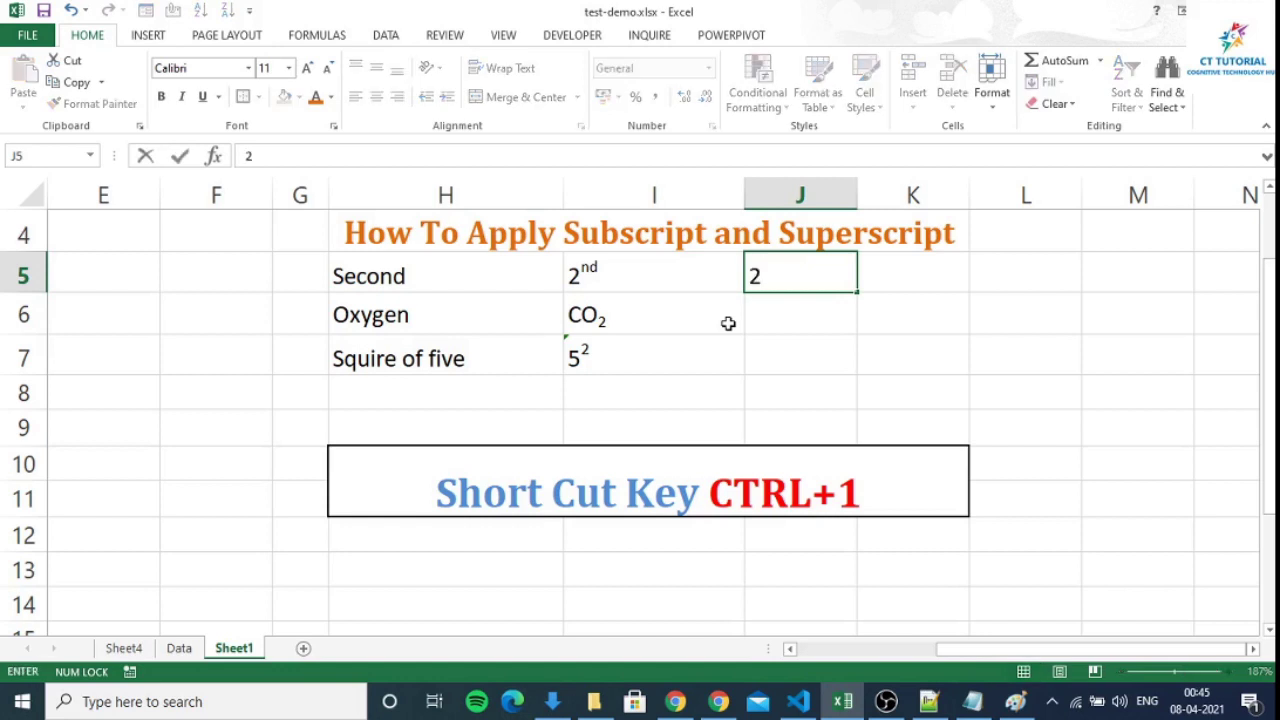
{"action": "type", "text": "nd"}
{"action": "left_click", "coordinate": [814, 332]}
{"action": "left_click", "coordinate": [828, 273]}
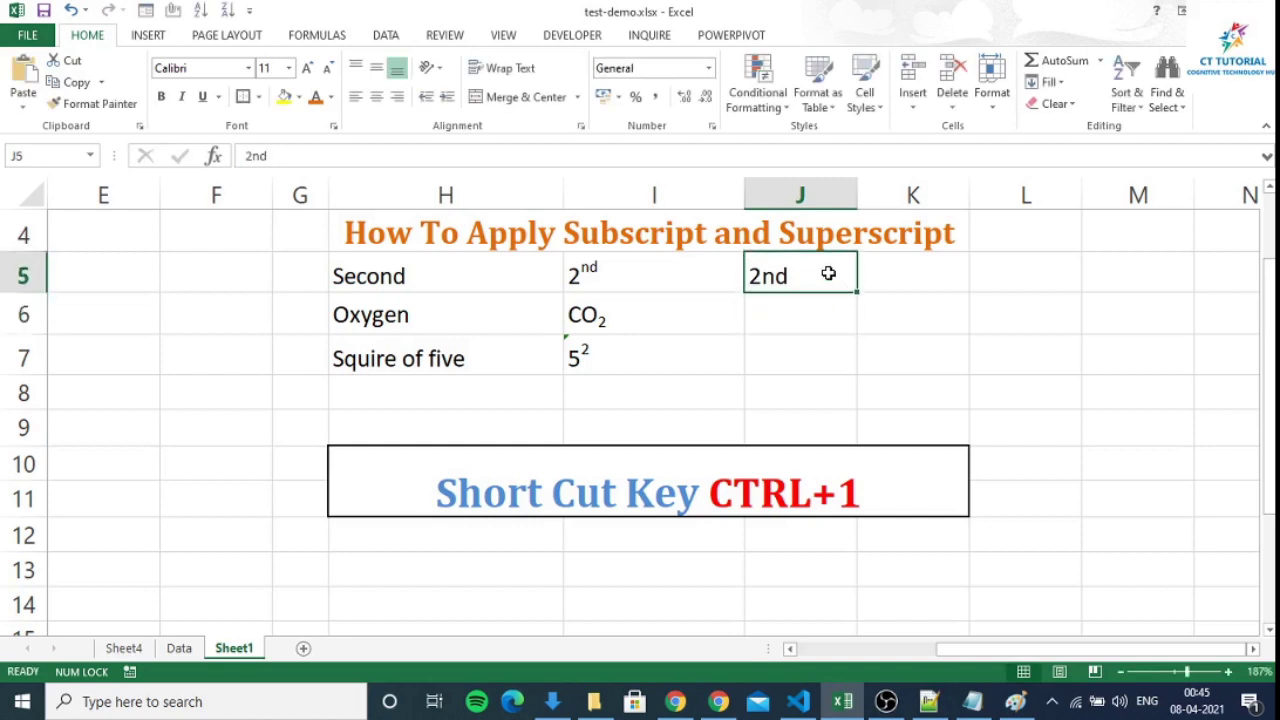
Format the letters nd in J5 as superscript
{"action": "double_click", "coordinate": [813, 274]}
{"action": "left_click_drag", "start_coordinate": [797, 276], "coordinate": [765, 279]}
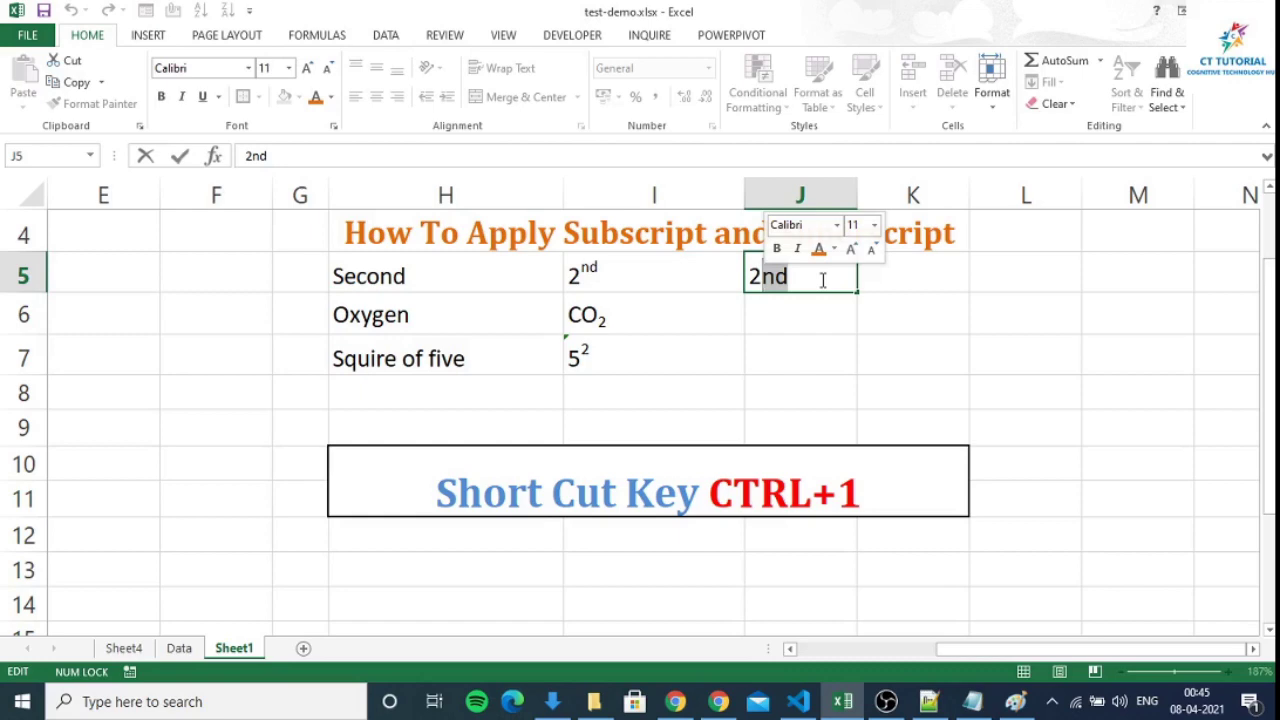
{"action": "key", "text": "ctrl+1"}
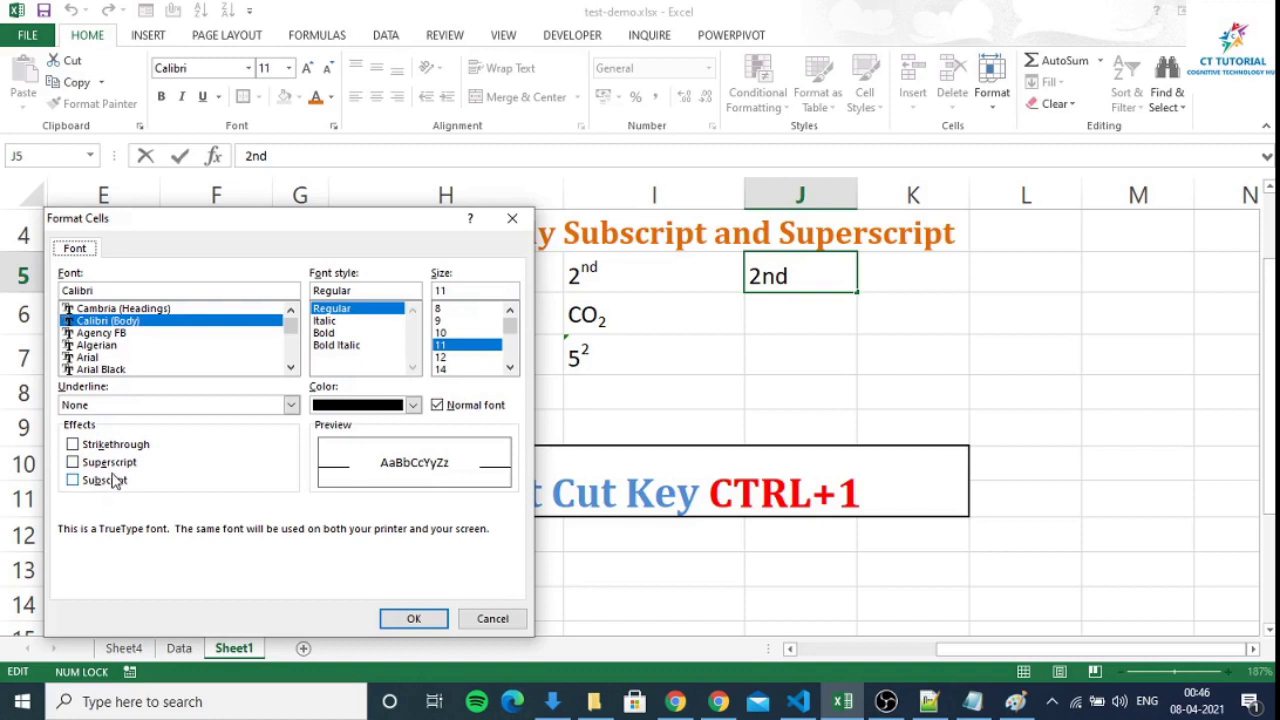
{"action": "left_click", "coordinate": [112, 463]}
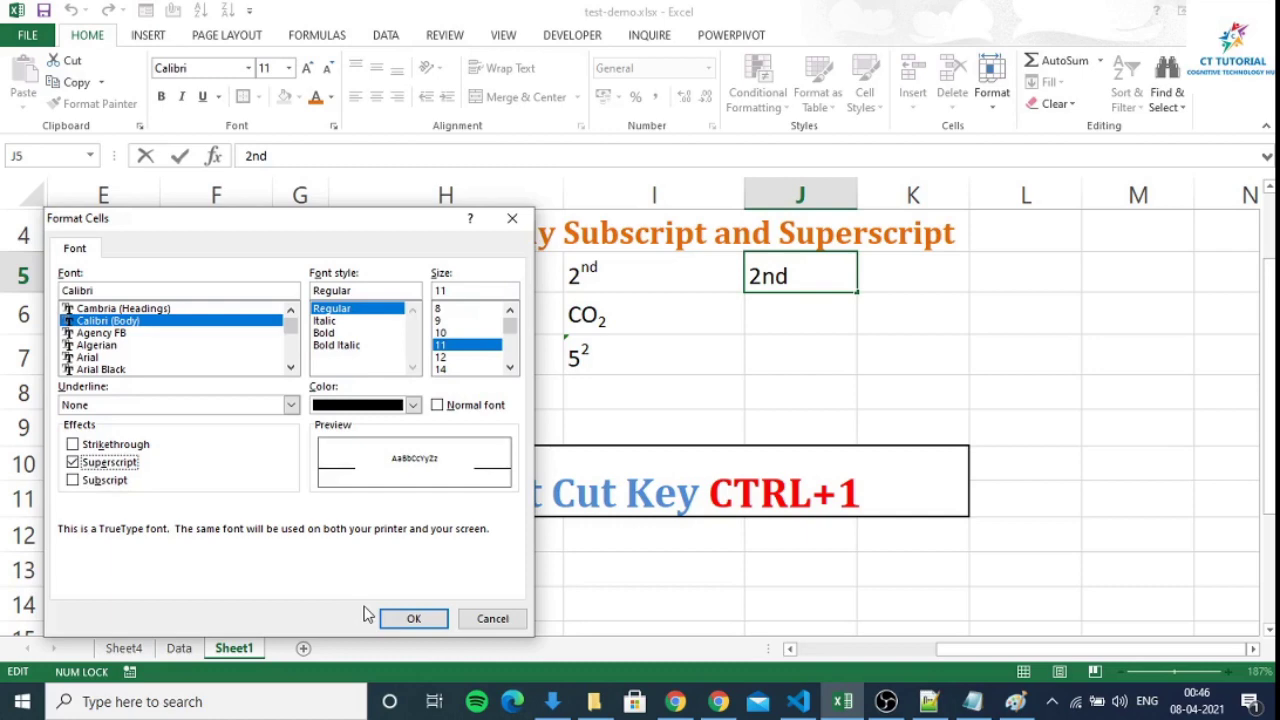
{"action": "left_click", "coordinate": [412, 619]}
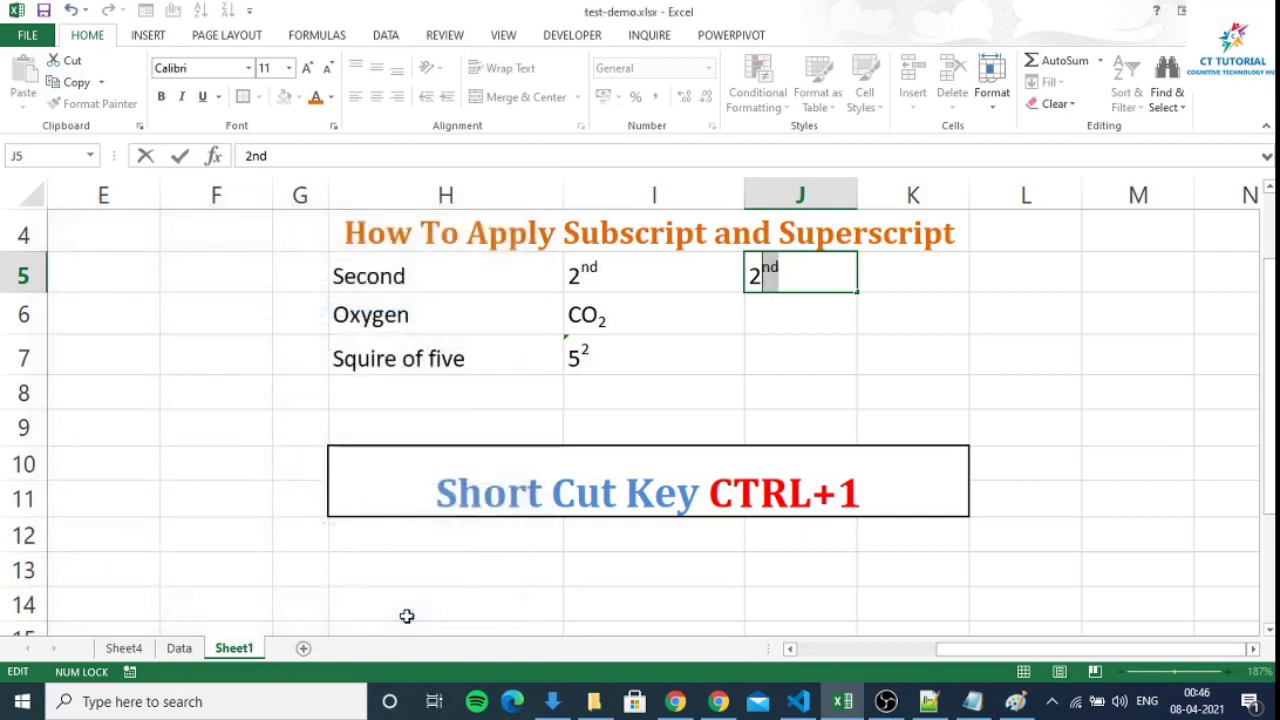
Enter CO2 in cell J6
{"action": "left_click", "coordinate": [883, 329]}
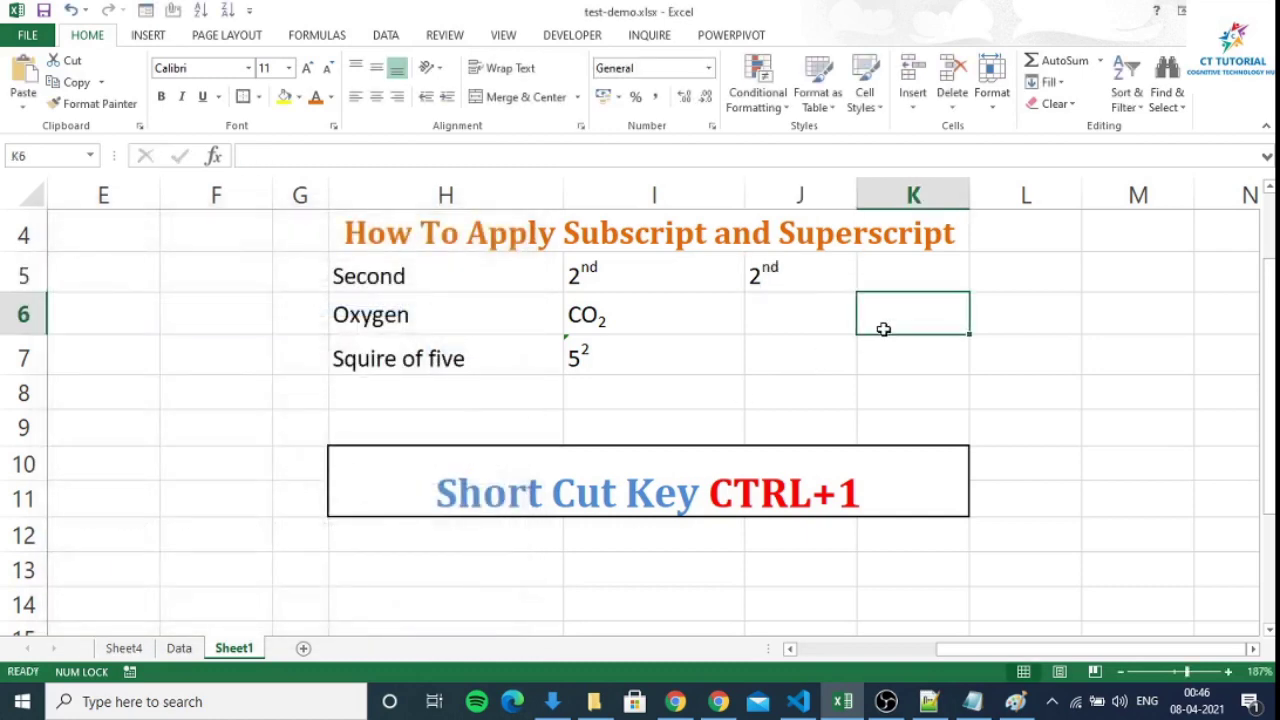
{"action": "left_click", "coordinate": [812, 280]}
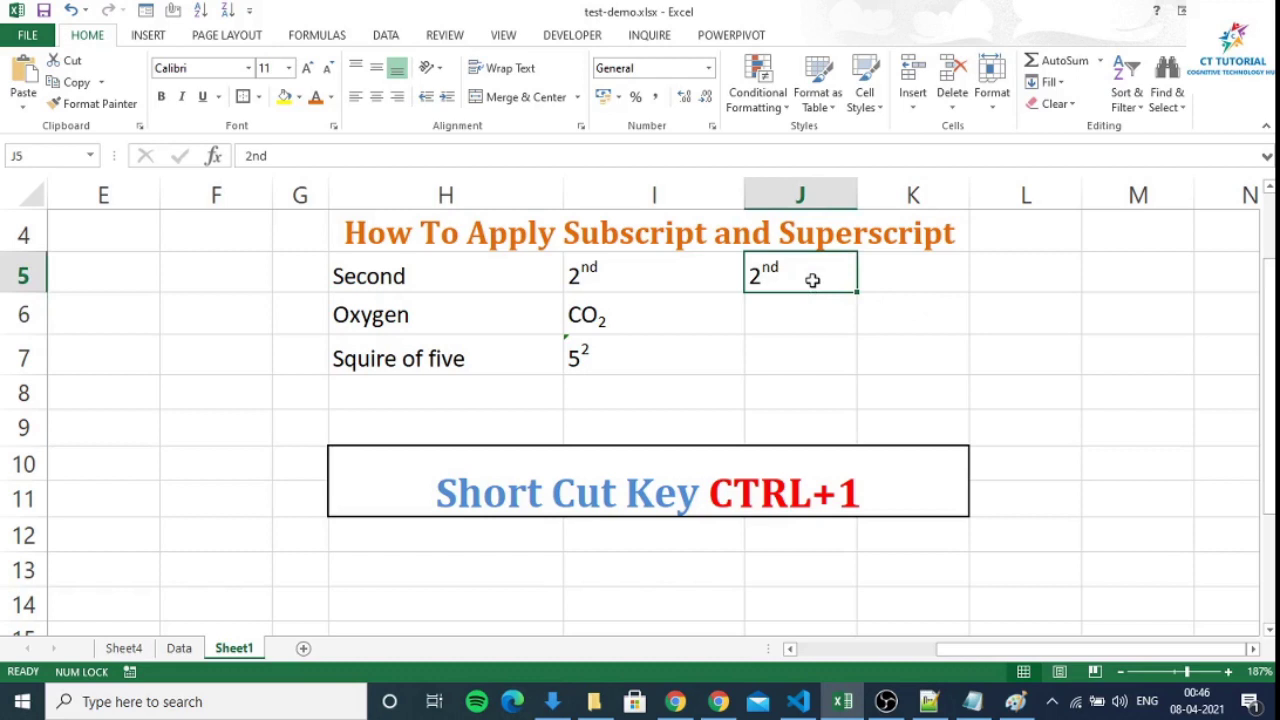
{"action": "left_click", "coordinate": [775, 316]}
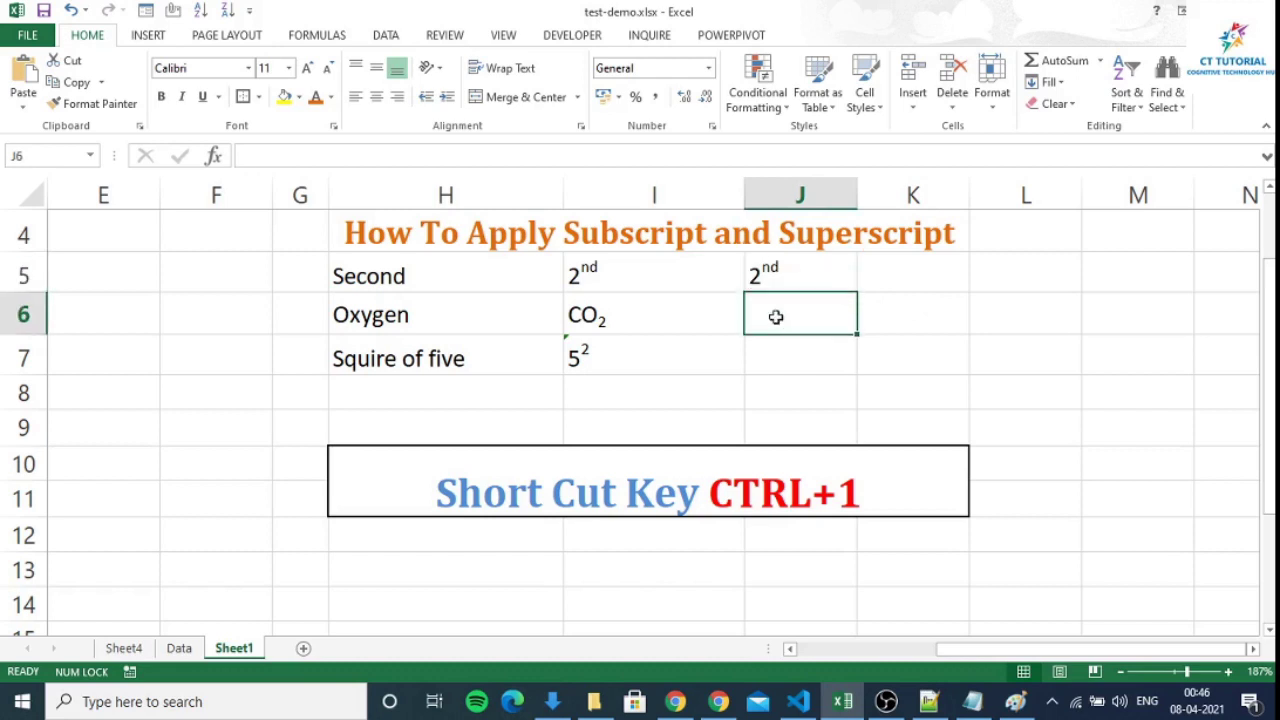
{"action": "type", "text": "CO"}
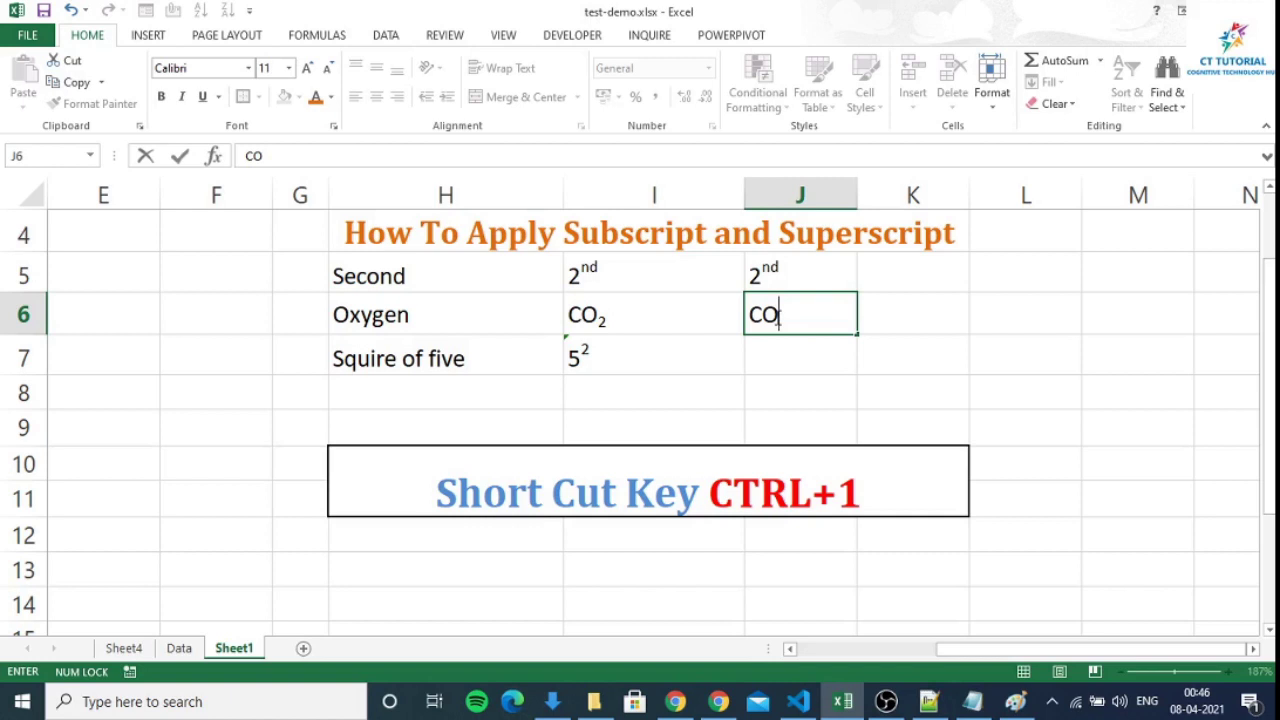
{"action": "type", "text": "2"}
Format the 2 in CO2 as subscript
{"action": "left_click_drag", "start_coordinate": [792, 316], "coordinate": [780, 316]}
{"action": "key", "text": "ctrl+1"}
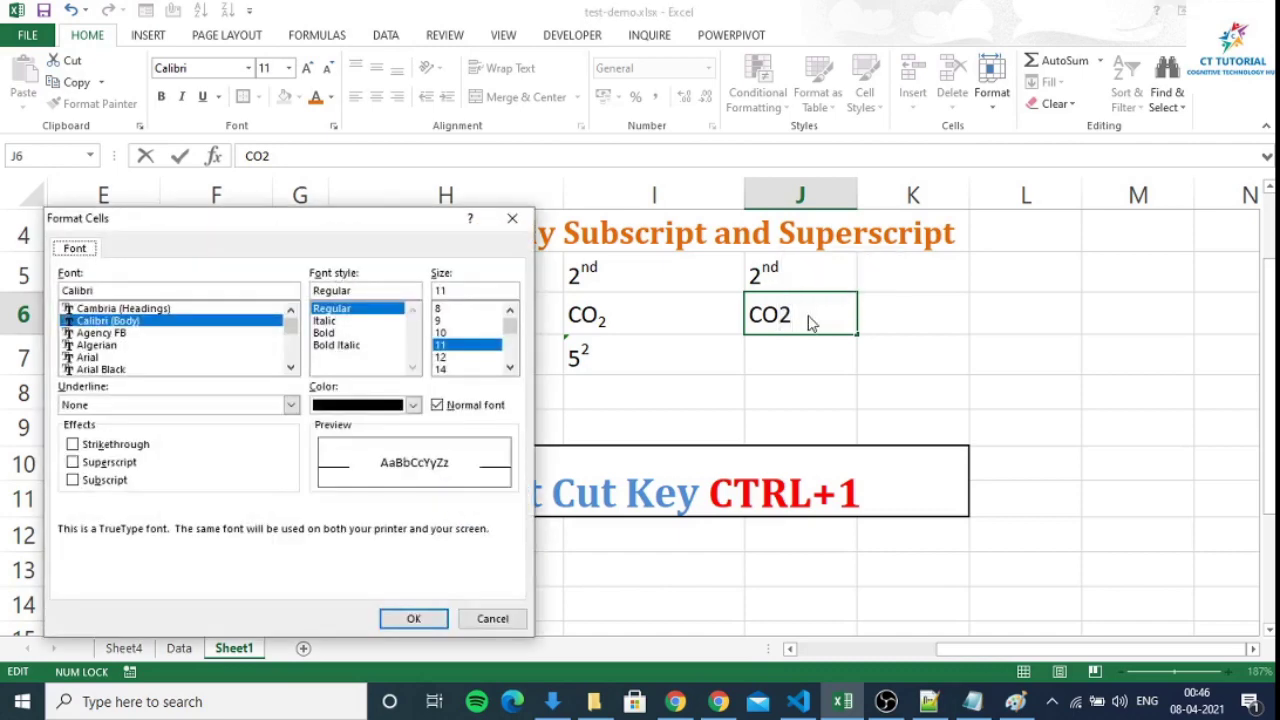
{"action": "left_click", "coordinate": [104, 481]}
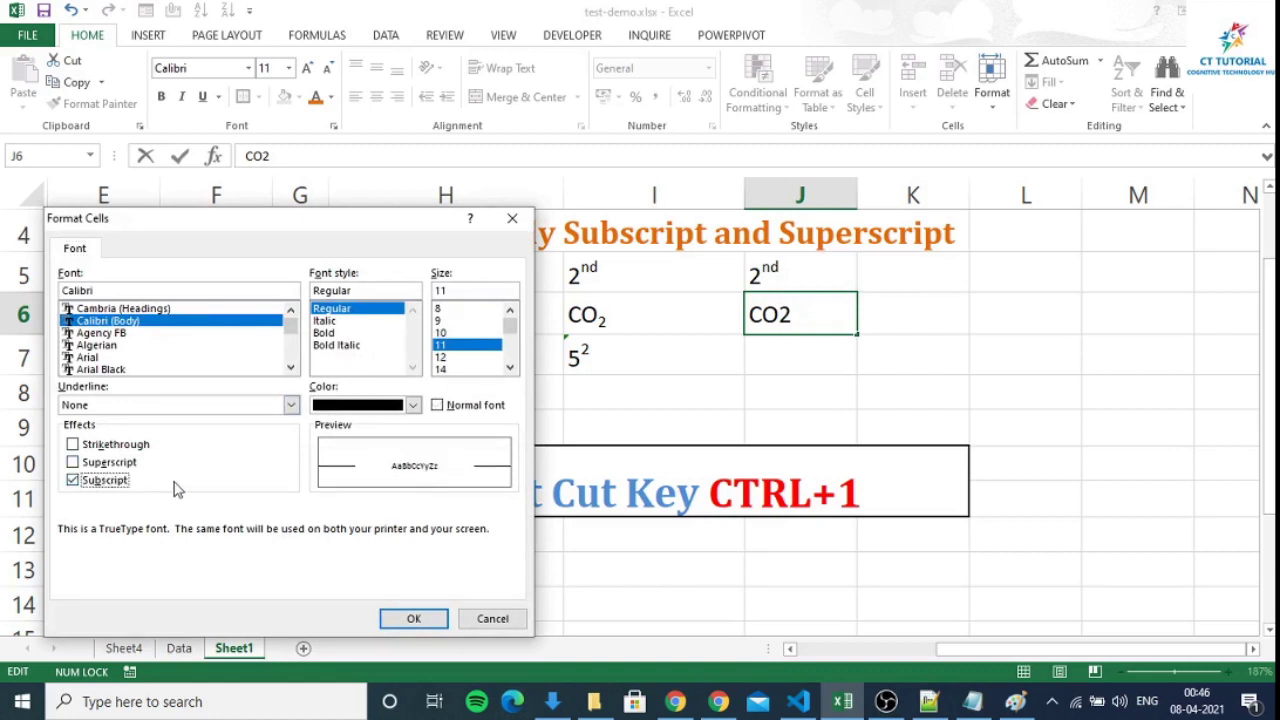
{"action": "left_click", "coordinate": [423, 614]}
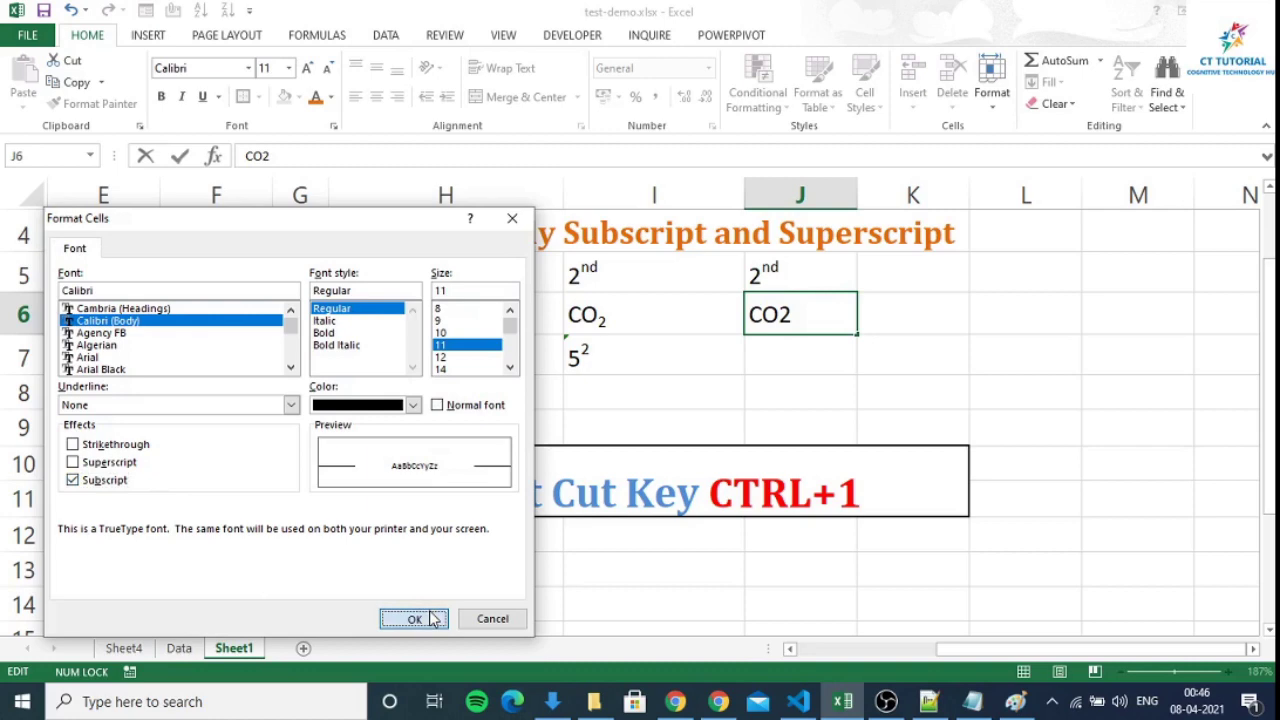
{"action": "left_click", "coordinate": [972, 300]}
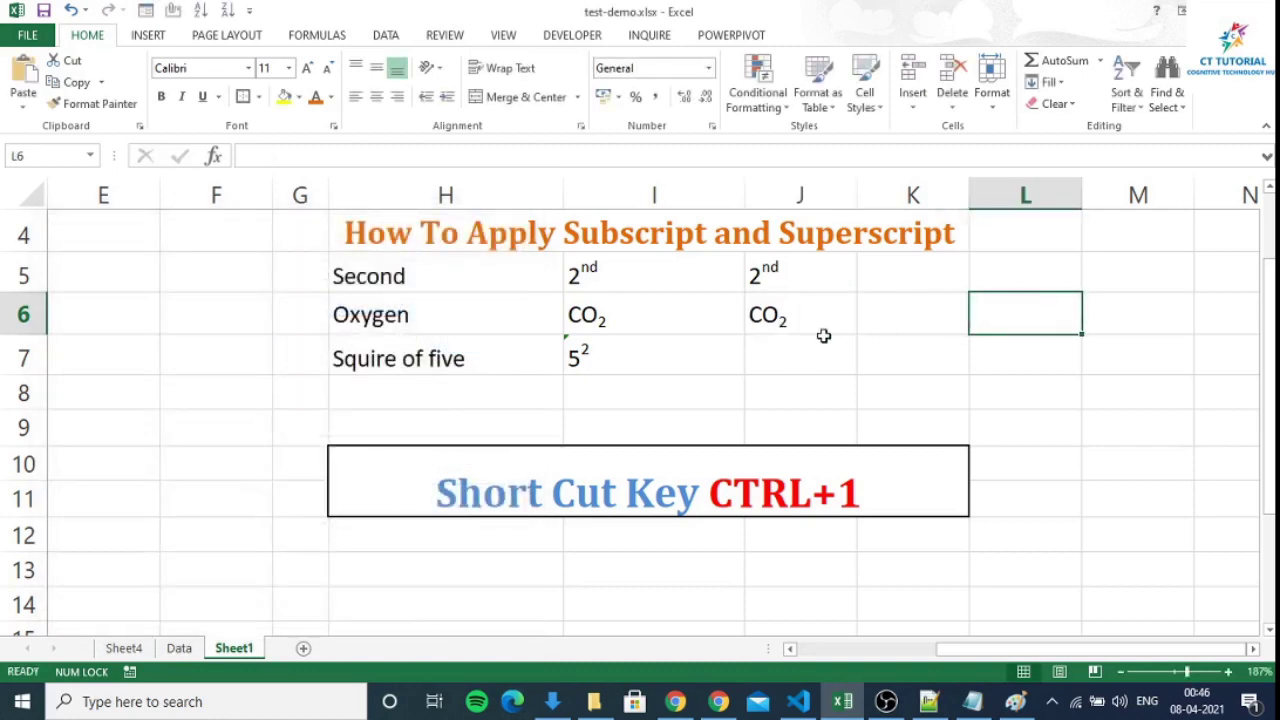
Enter the number 52 in cell J7
{"action": "left_click", "coordinate": [797, 352]}
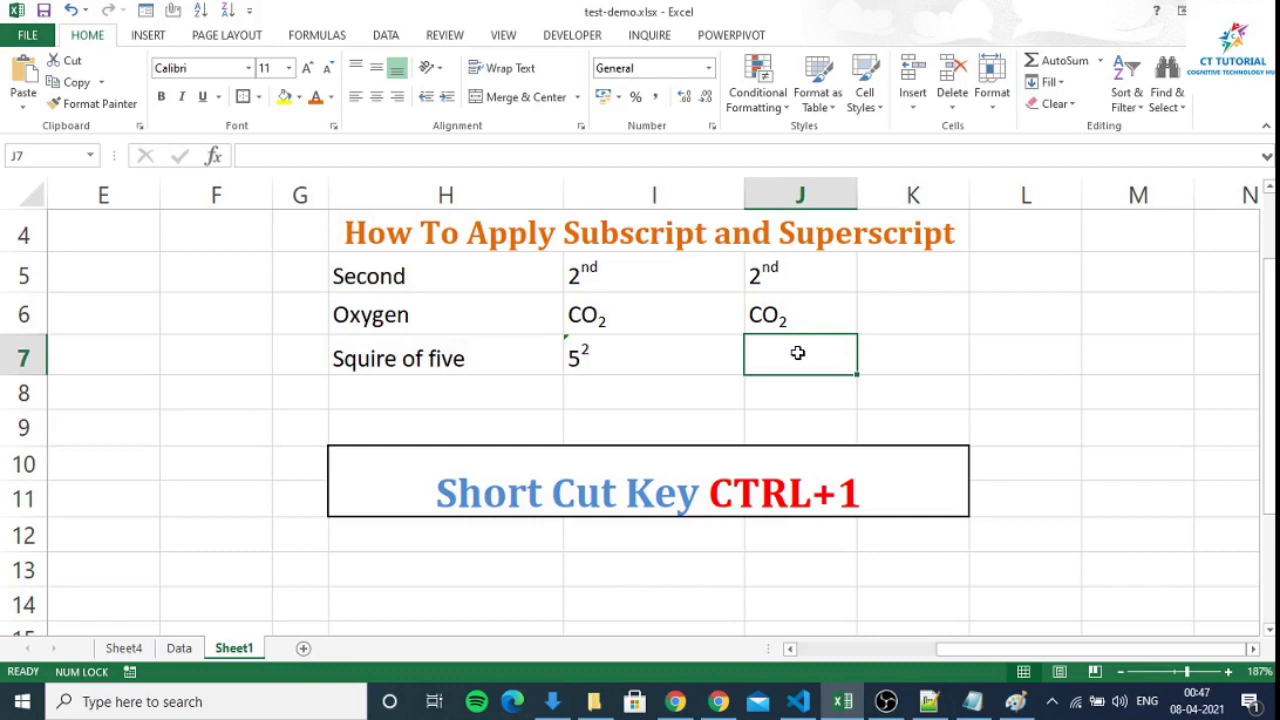
{"action": "type", "text": "52"}
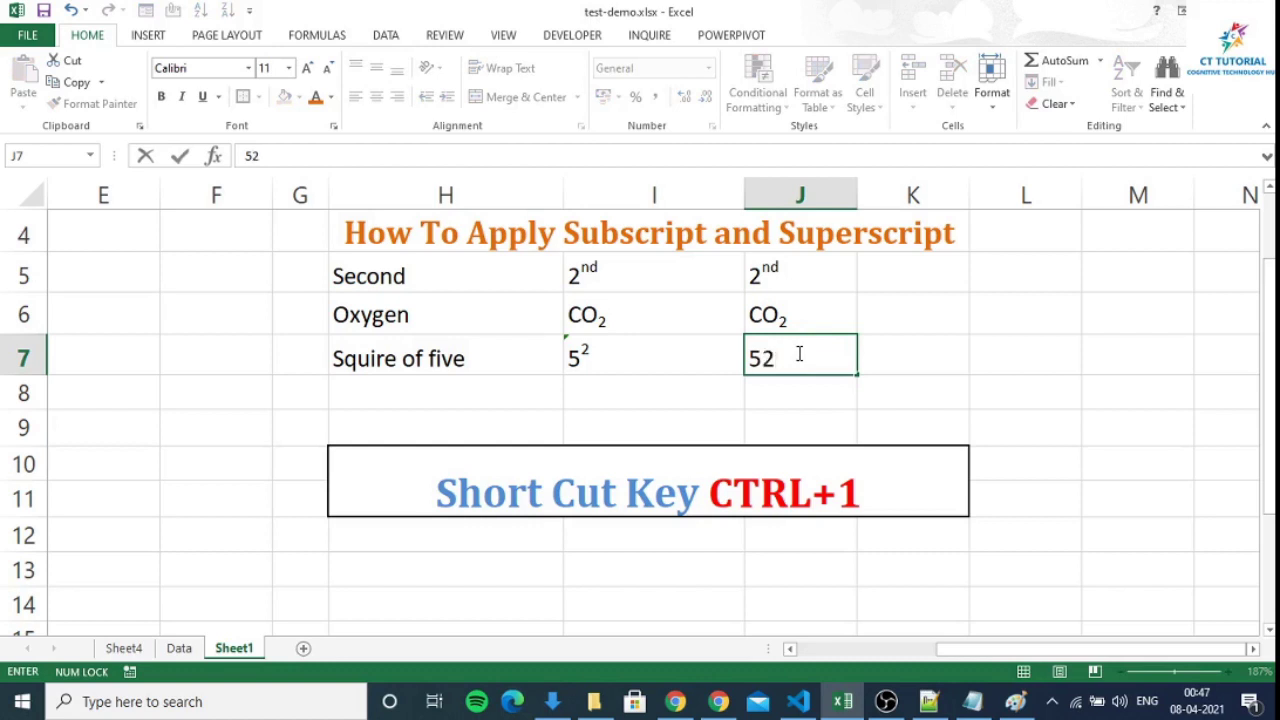
{"action": "key", "text": "shift+Left"}
{"action": "left_click", "coordinate": [797, 353]}
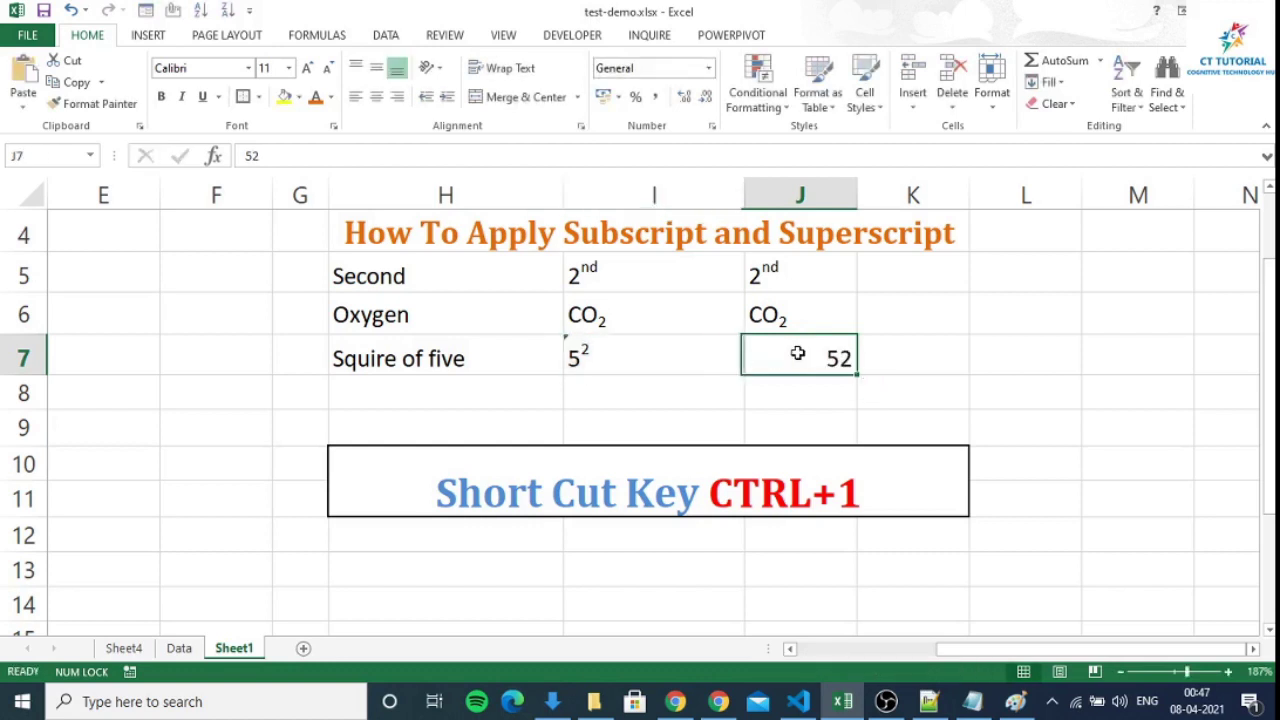
Try to superscript the 2 of 52; the cell stays a plain 52
{"action": "double_click", "coordinate": [797, 355]}
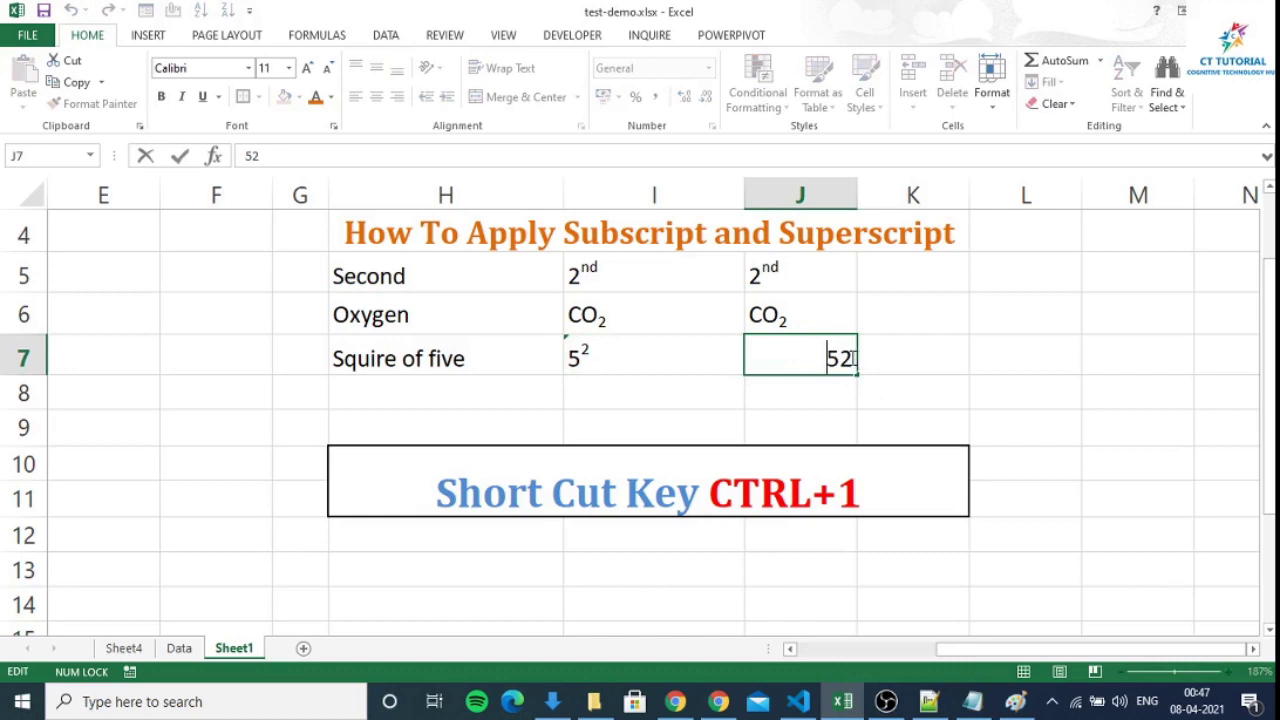
{"action": "left_click_drag", "start_coordinate": [852, 358], "coordinate": [839, 358]}
{"action": "key", "text": "ctrl+1"}
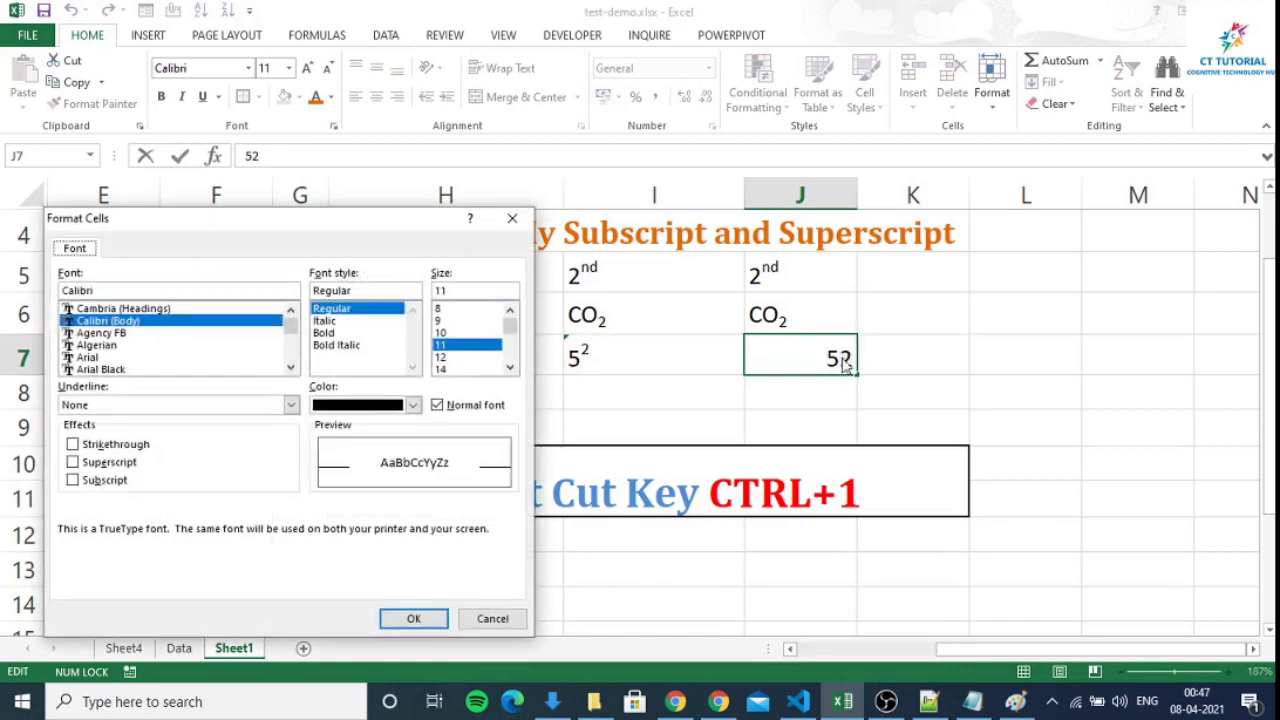
{"action": "left_click", "coordinate": [94, 466]}
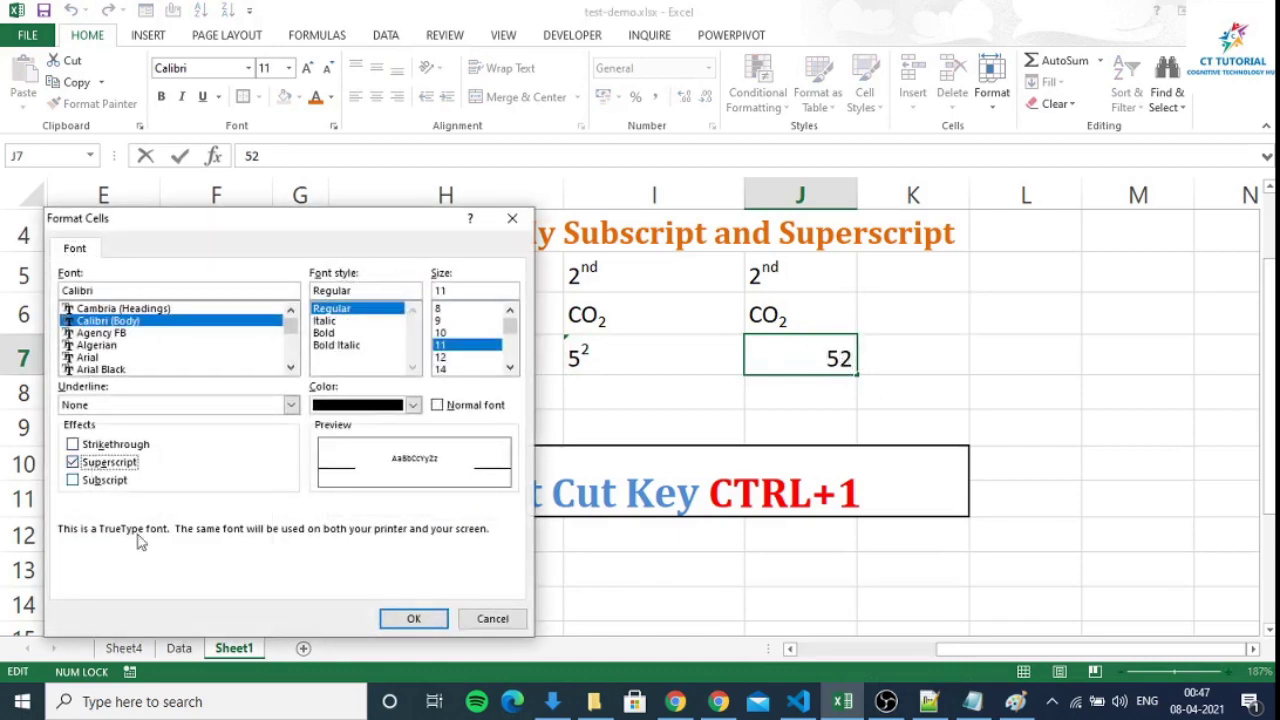
{"action": "left_click", "coordinate": [409, 620]}
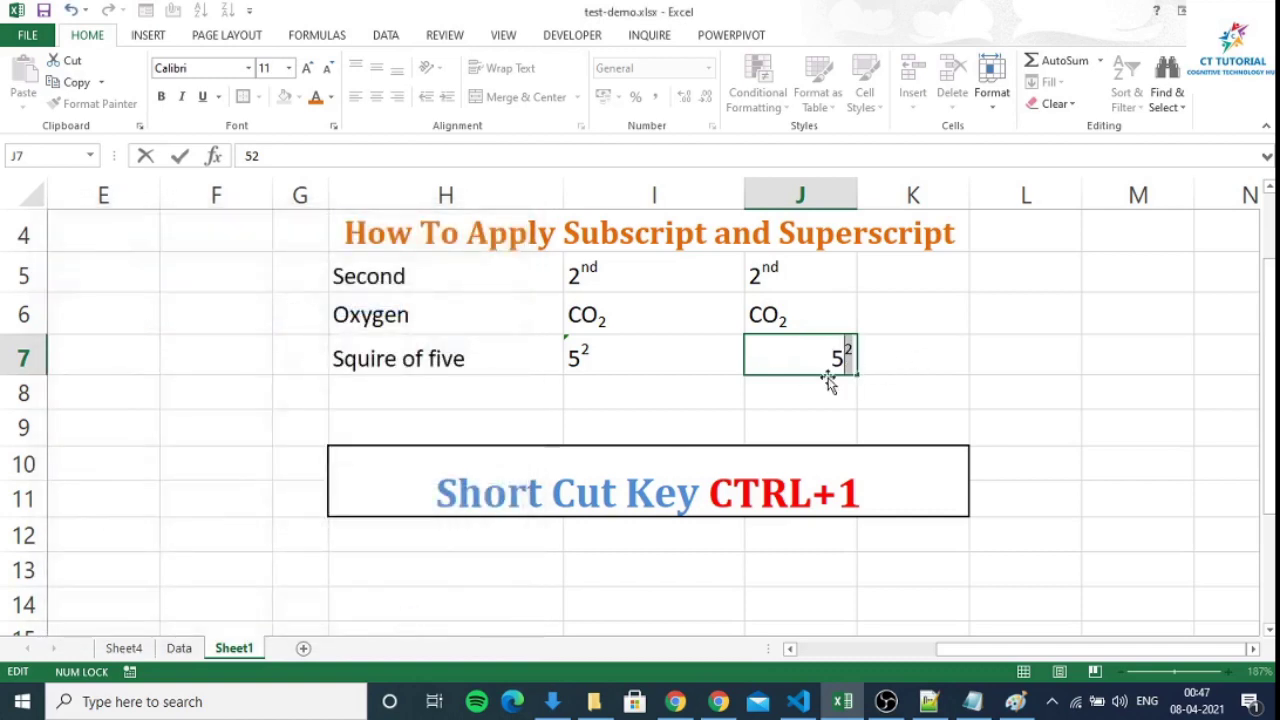
{"action": "left_click", "coordinate": [956, 343]}
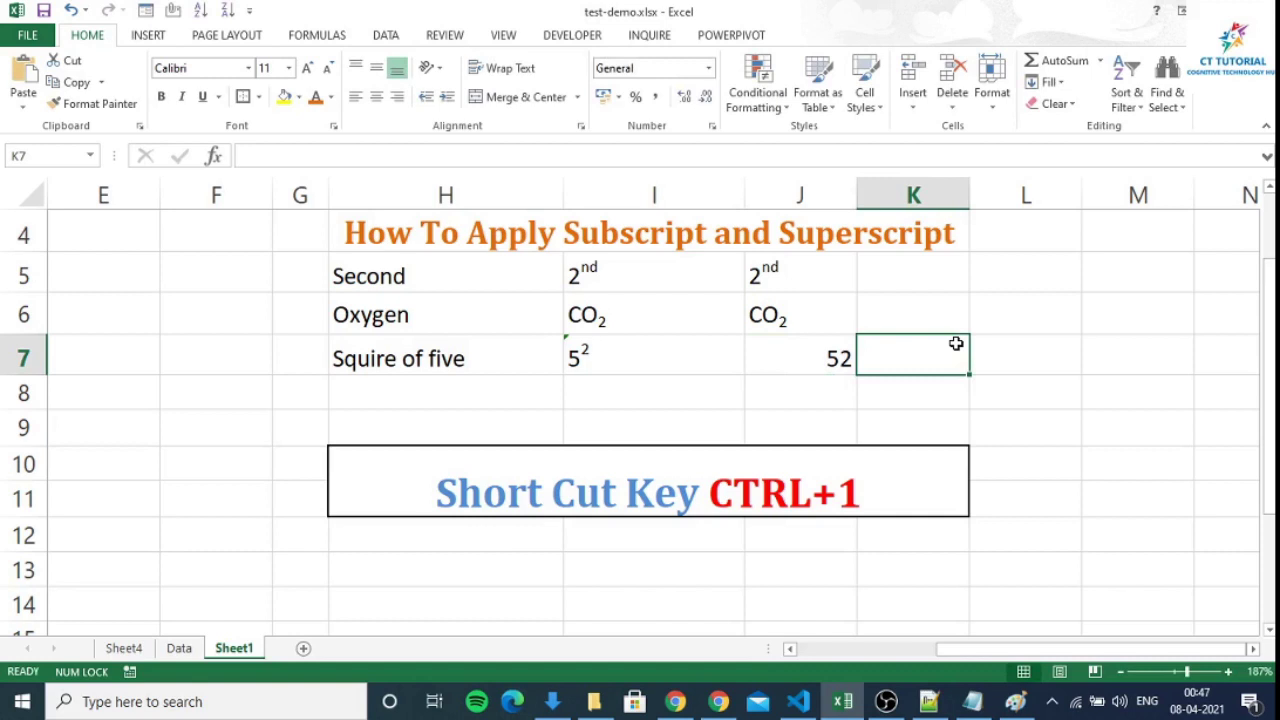
Prefix J7's 52 with an apostrophe to make it text, then superscript the 2
{"action": "left_click", "coordinate": [813, 357]}
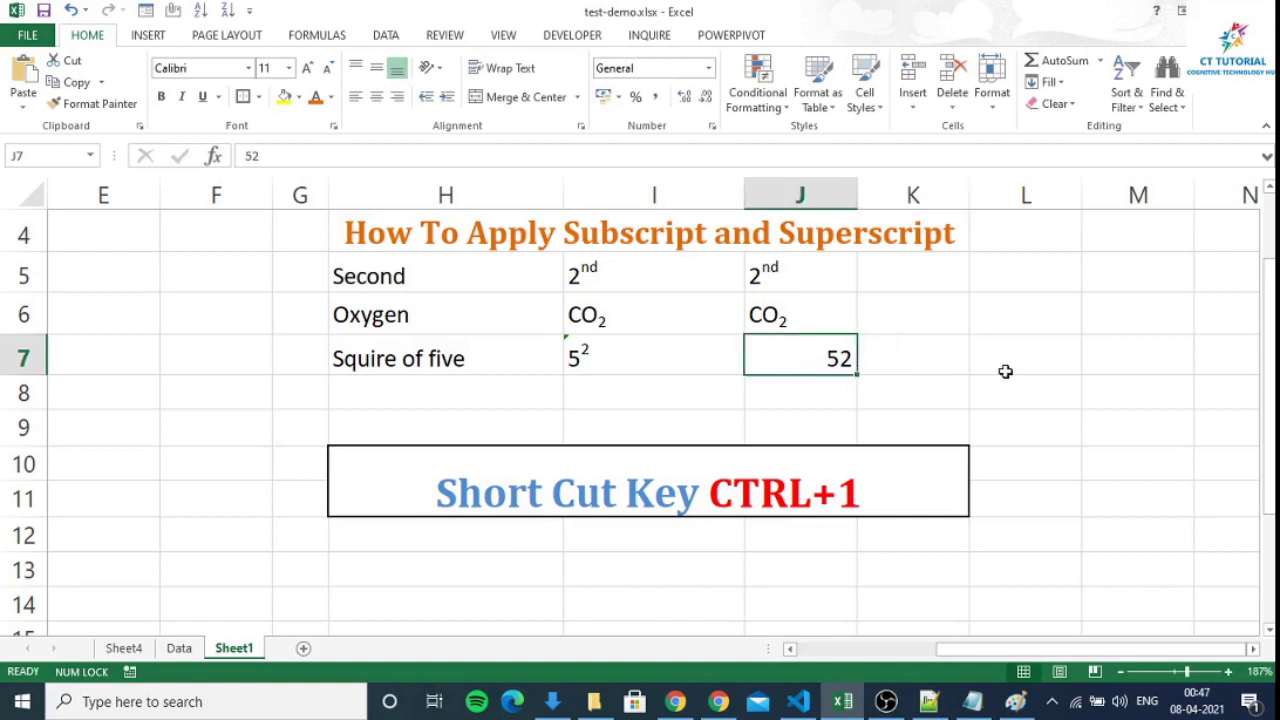
{"action": "double_click", "coordinate": [826, 358]}
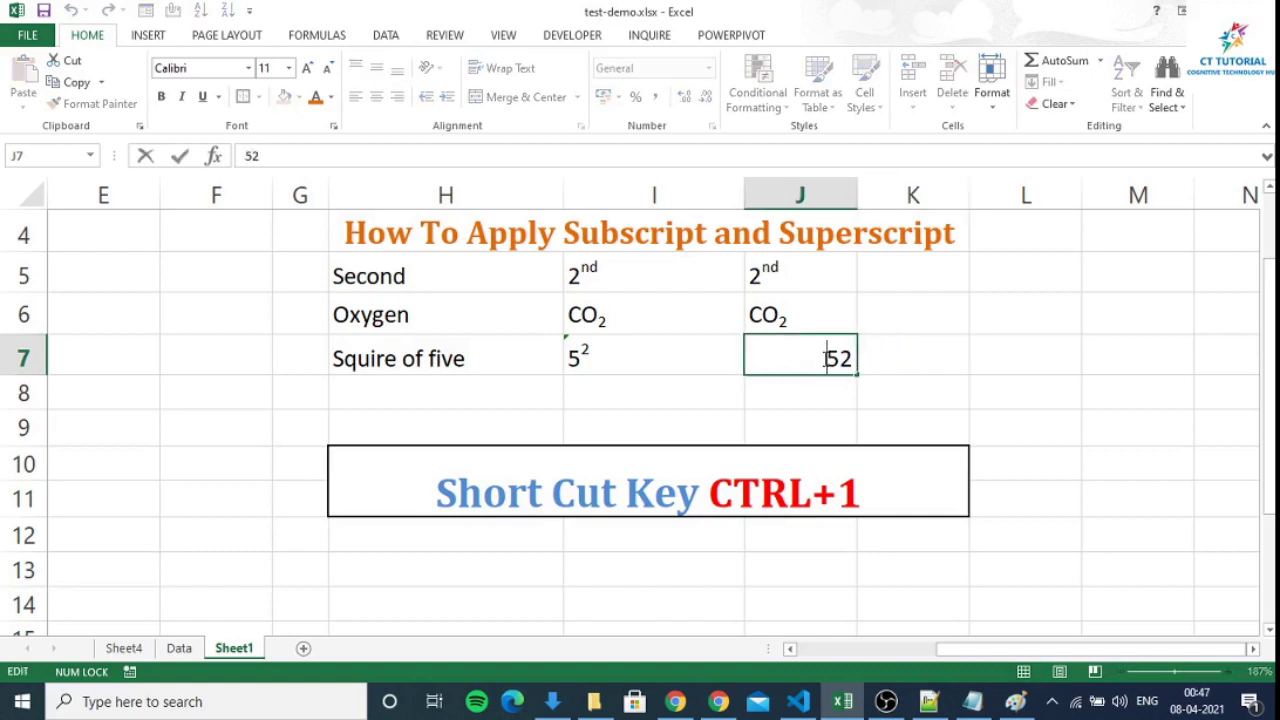
{"action": "type", "text": "'"}
{"action": "key", "text": "Right"}
{"action": "key", "text": "shift+Right"}
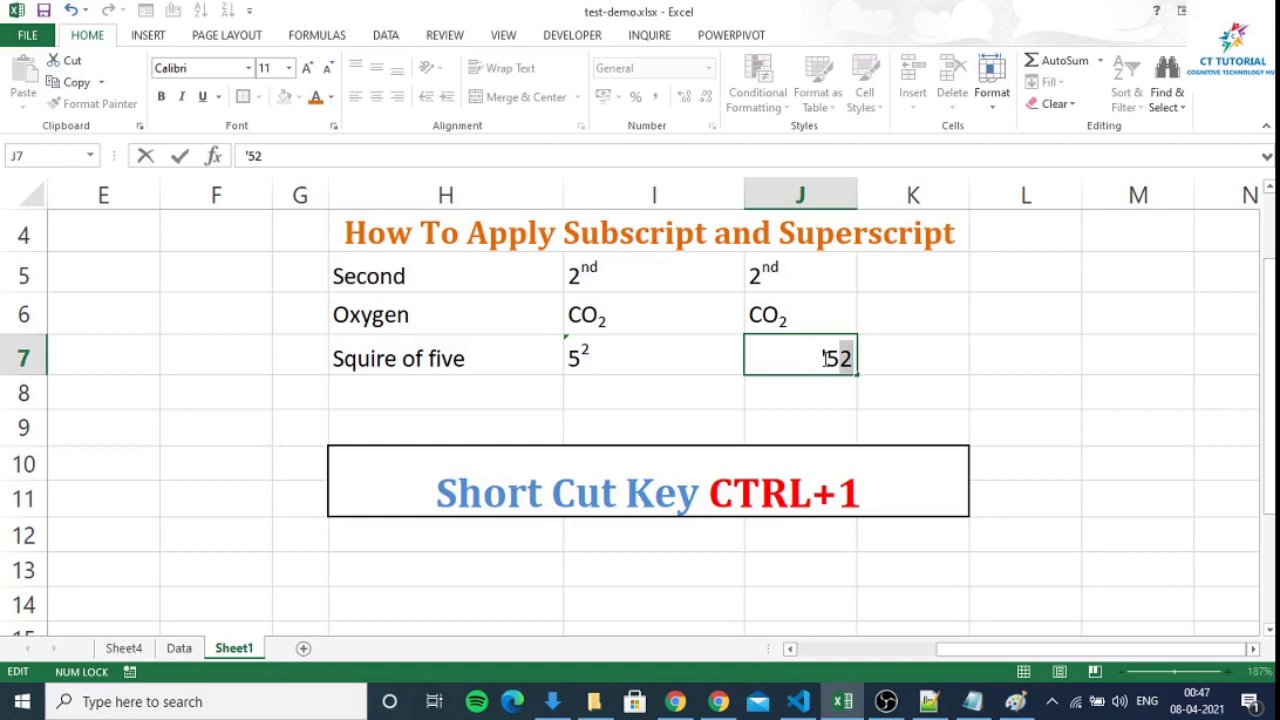
{"action": "key", "text": "ctrl+1"}
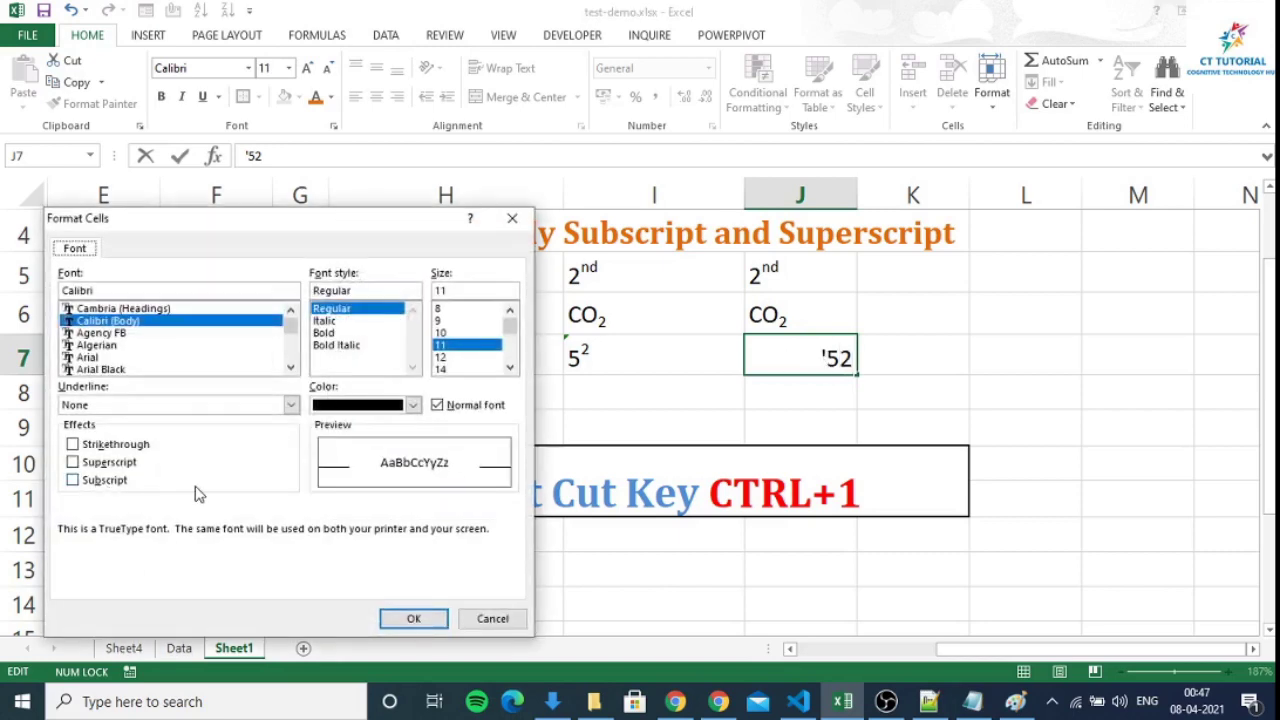
{"action": "left_click", "coordinate": [120, 465]}
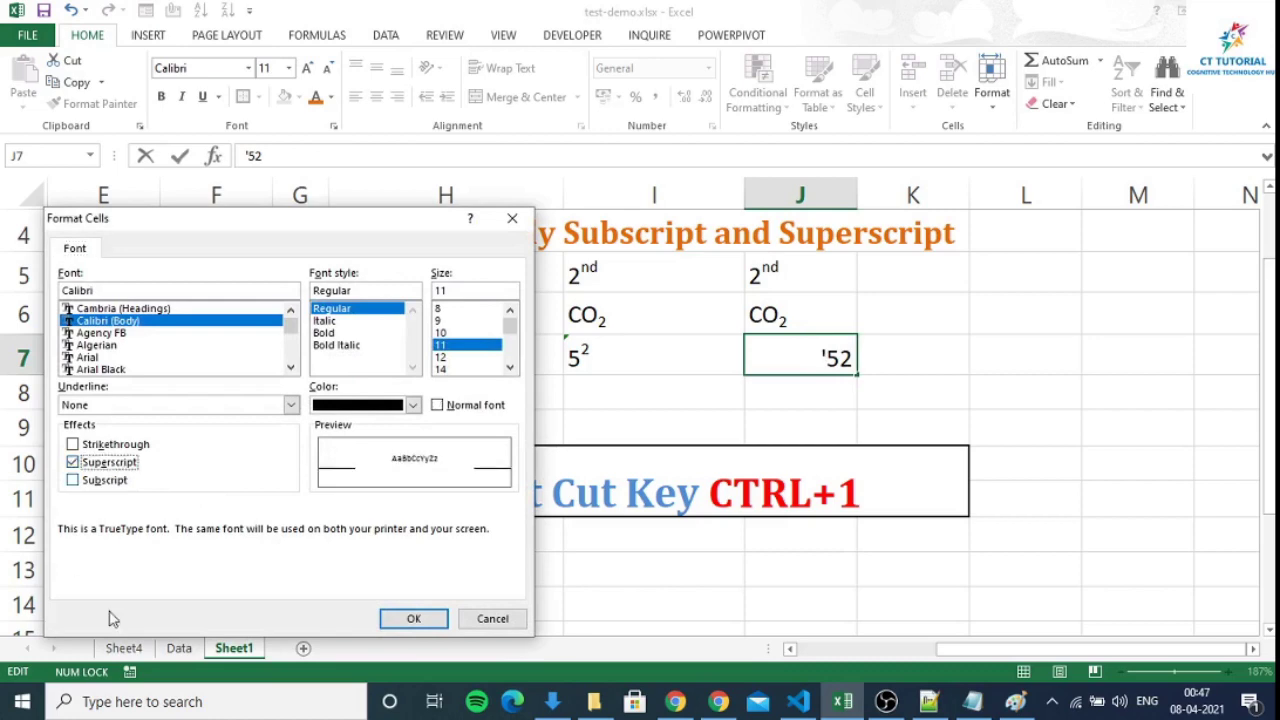
{"action": "left_click", "coordinate": [426, 620]}
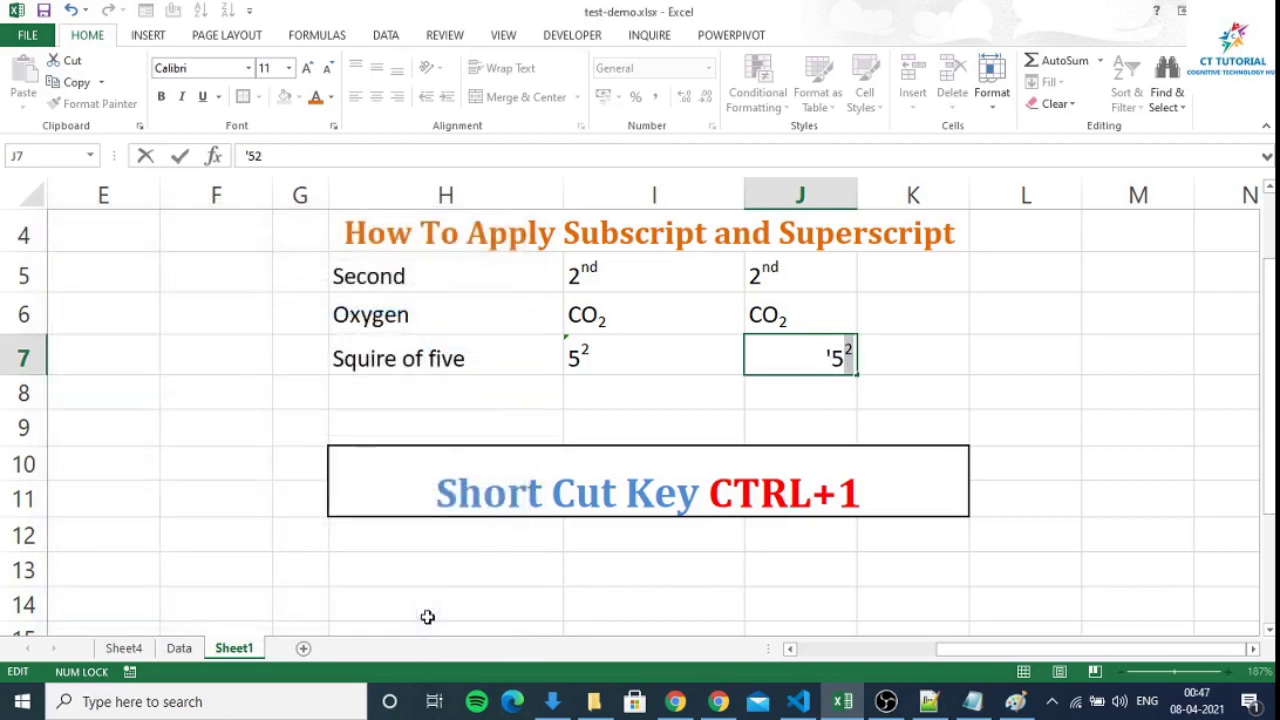
{"action": "left_click", "coordinate": [946, 380]}
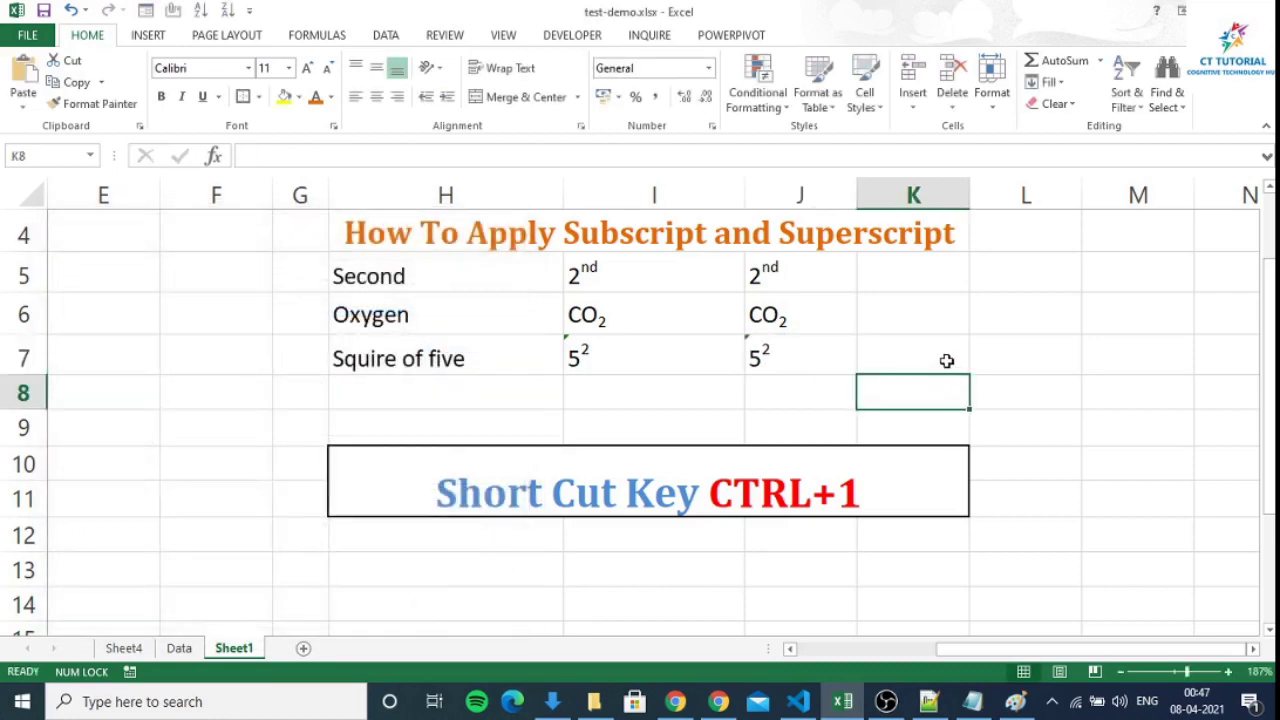